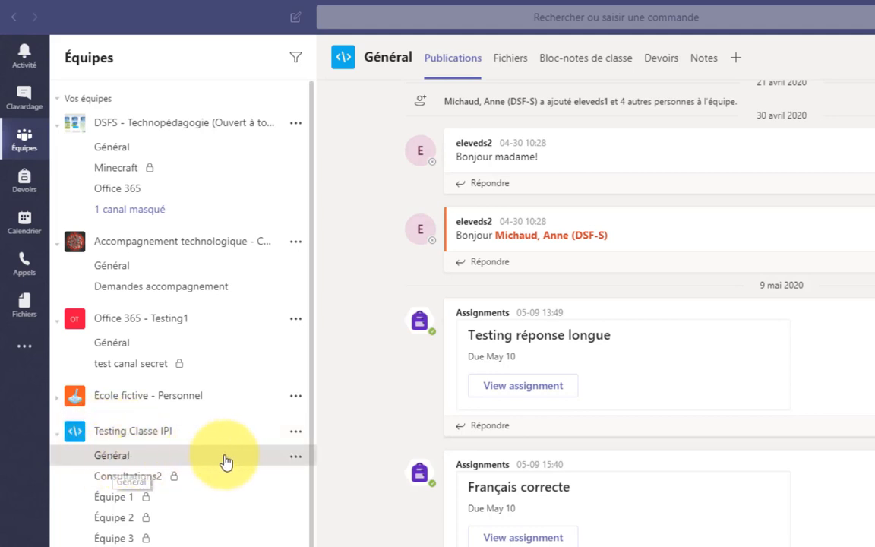
Open the management page of the Testing Classe IPI team, list its members and check the first student's role options, keeping Membre.
click(296, 434)
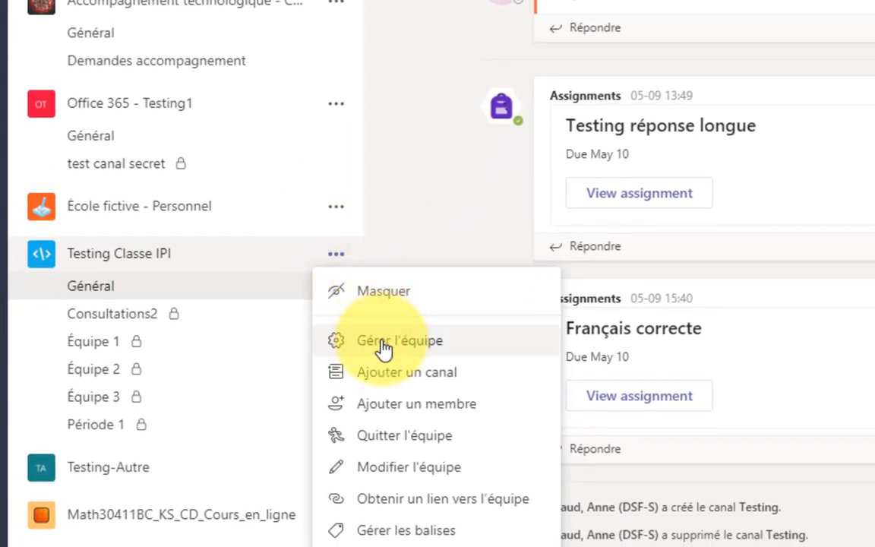
click(383, 346)
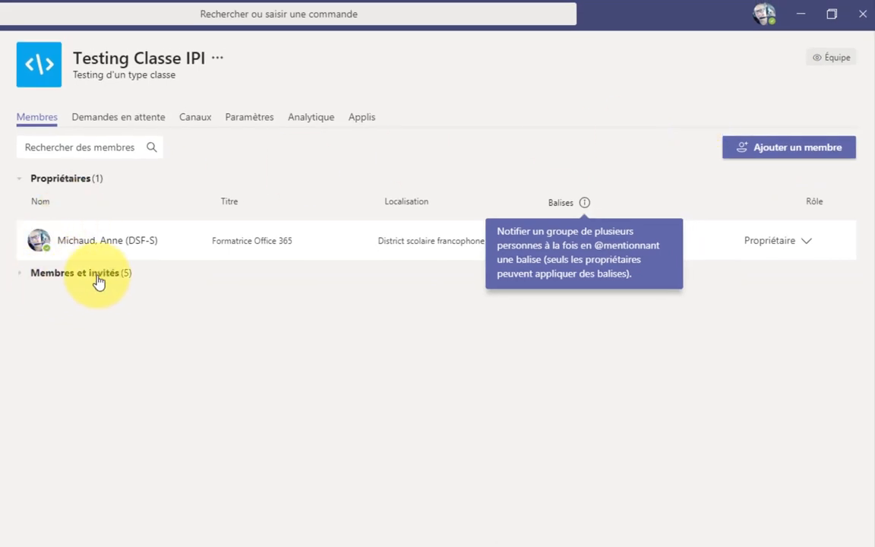
click(97, 278)
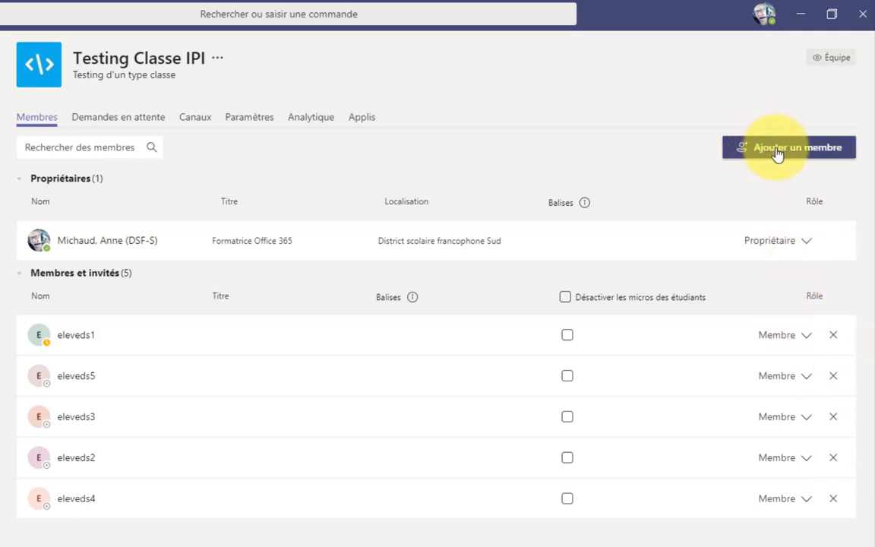
click(808, 337)
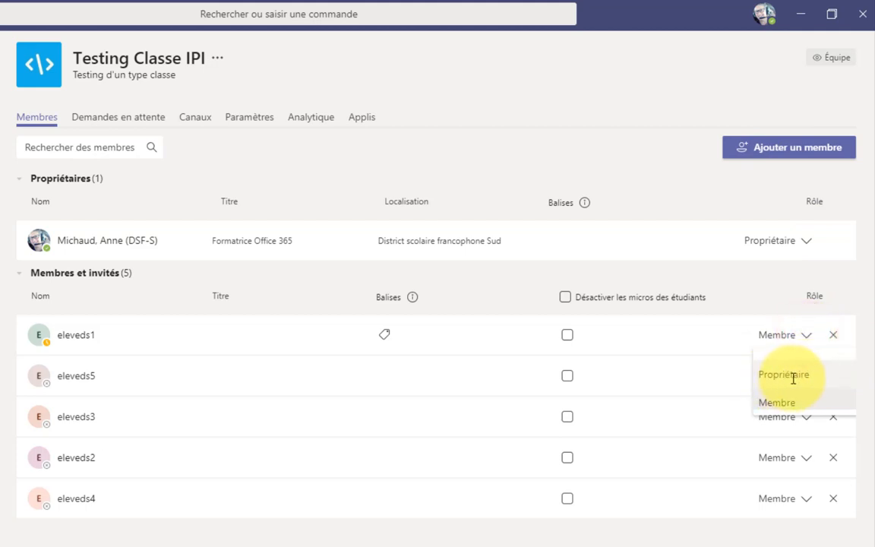
click(768, 403)
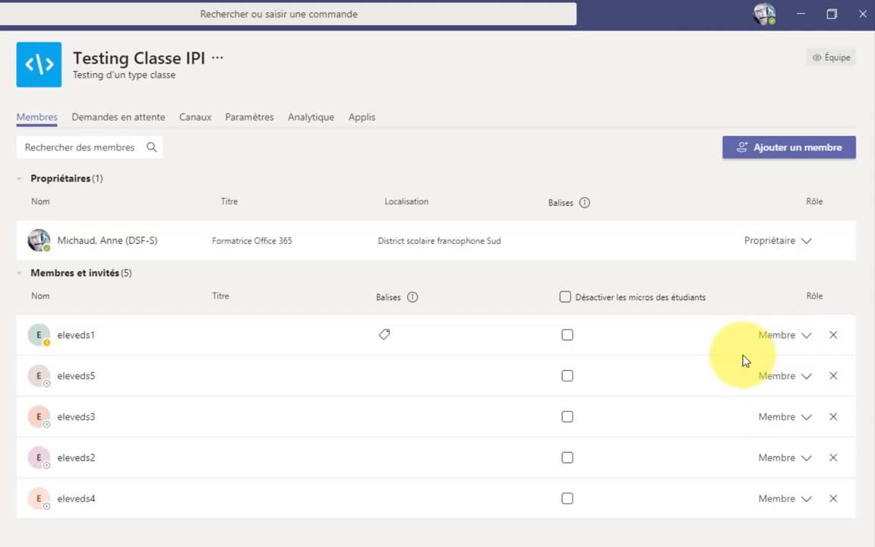
Review the team's pending requests and its list of channels.
click(113, 123)
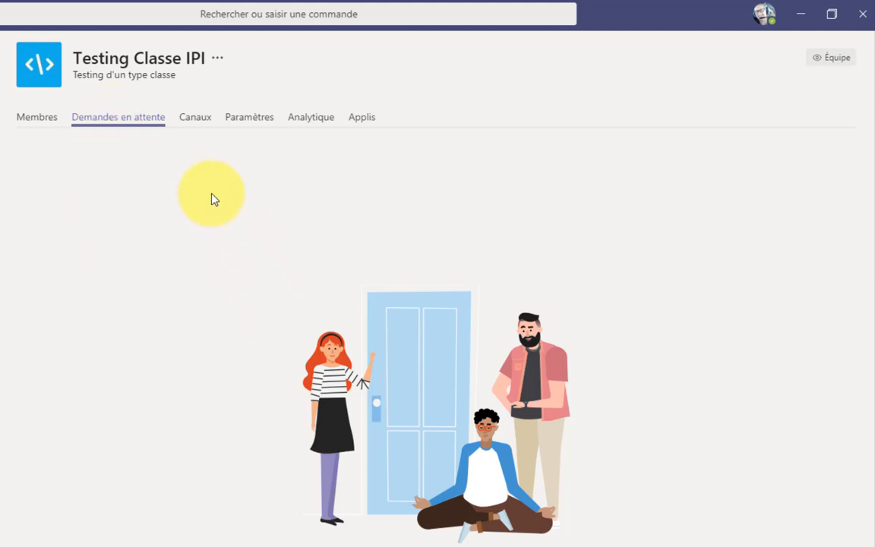
click(199, 121)
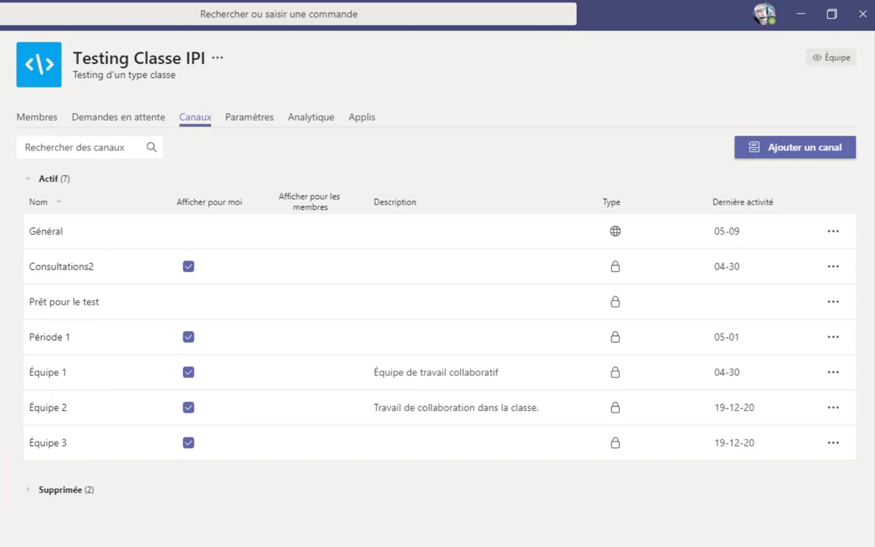
Examine the team theme and the member permissions in the team's settings.
click(252, 124)
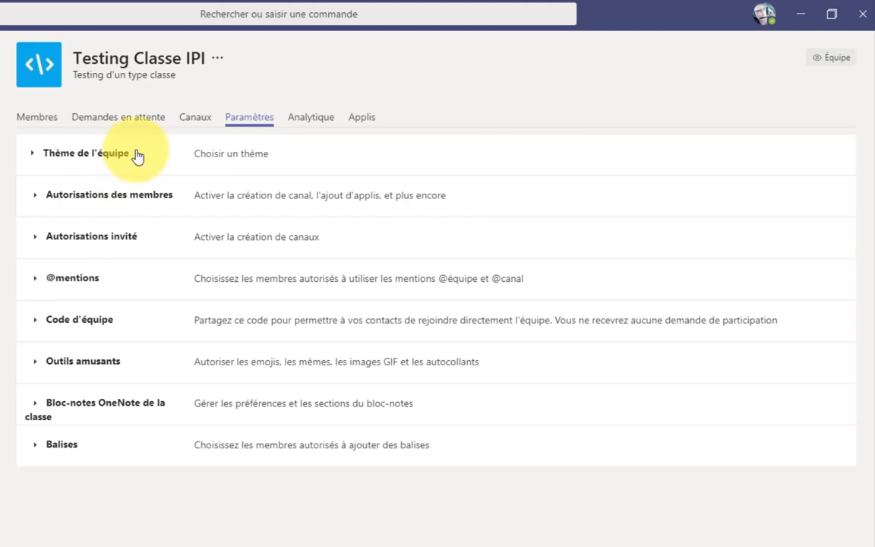
click(34, 157)
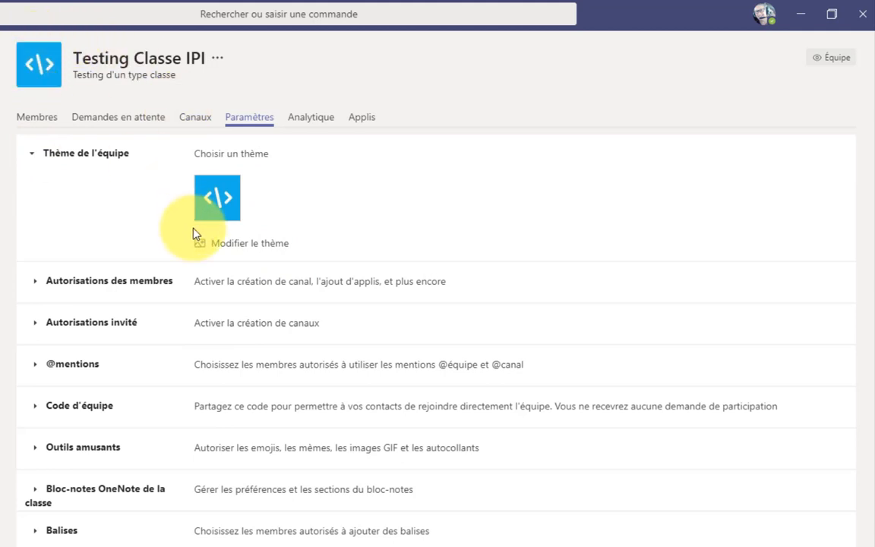
click(35, 285)
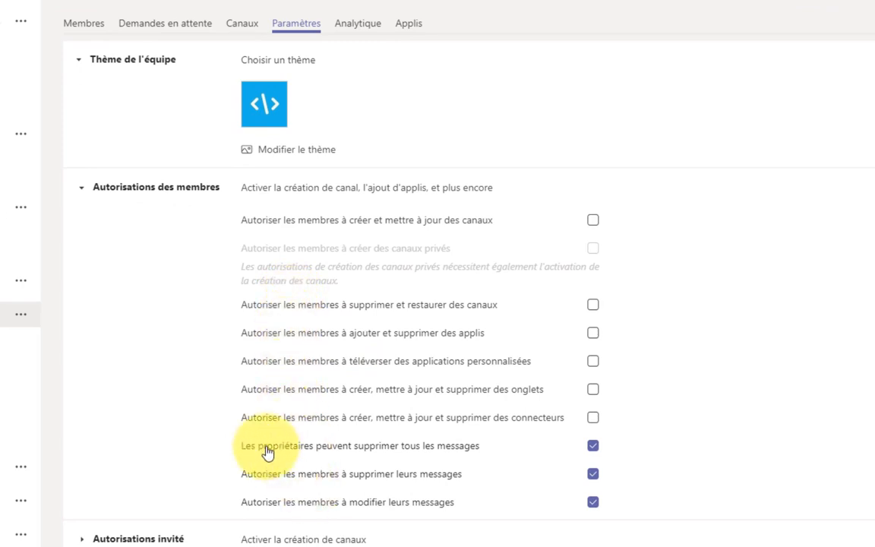
scroll(324, 367, down, 3)
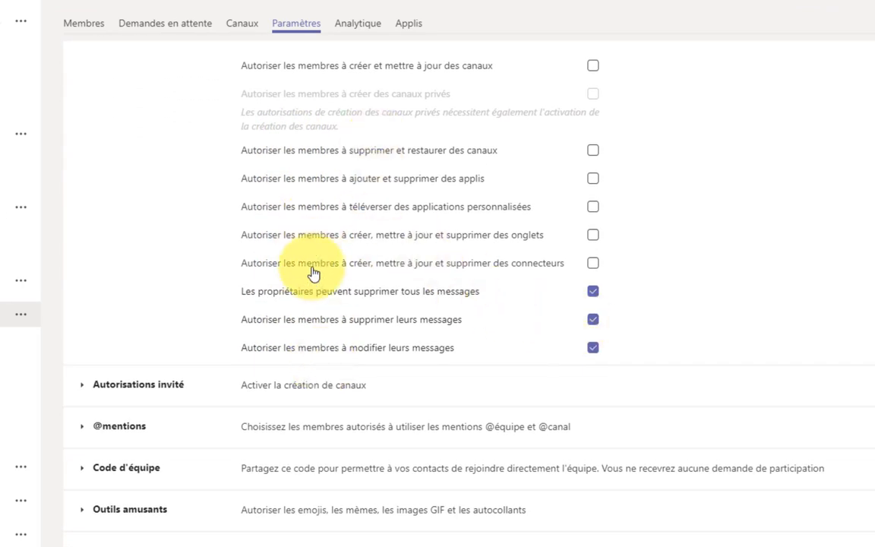
click(82, 388)
scroll(171, 294, down, 2)
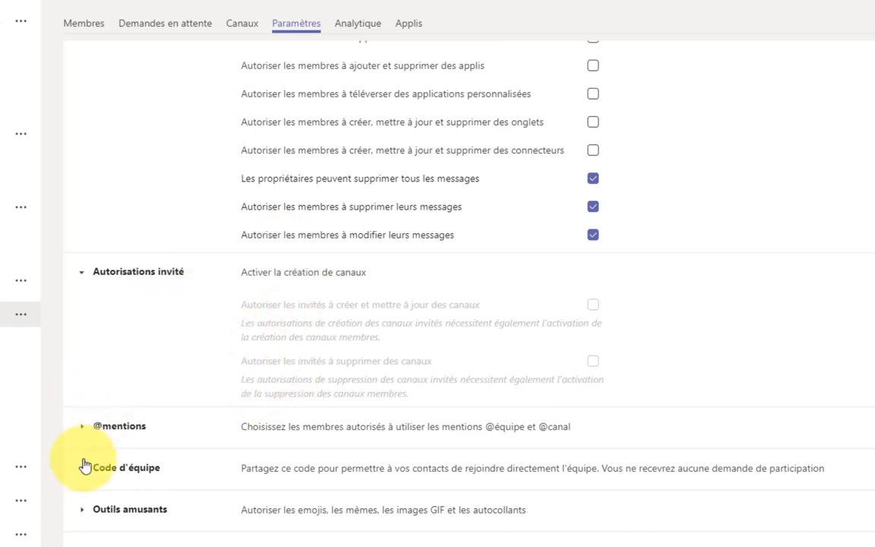
click(82, 427)
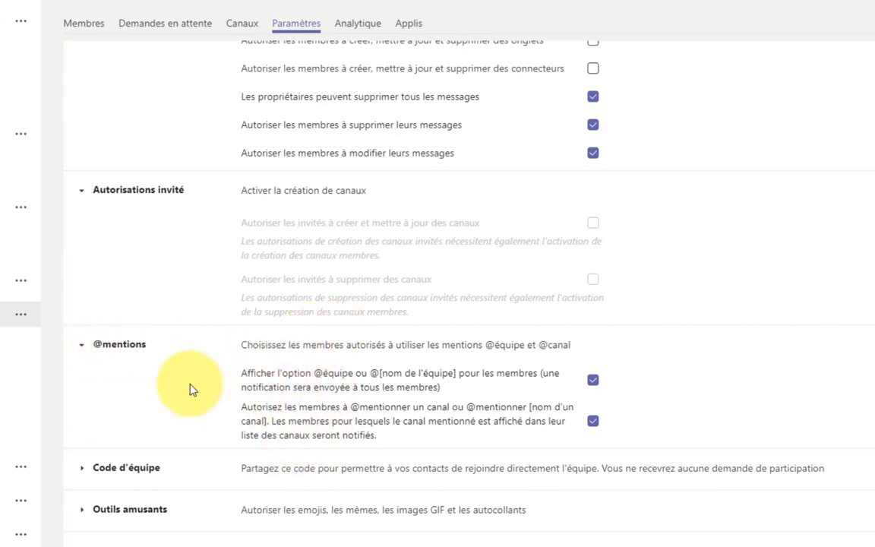
click(82, 469)
scroll(195, 381, down, 2)
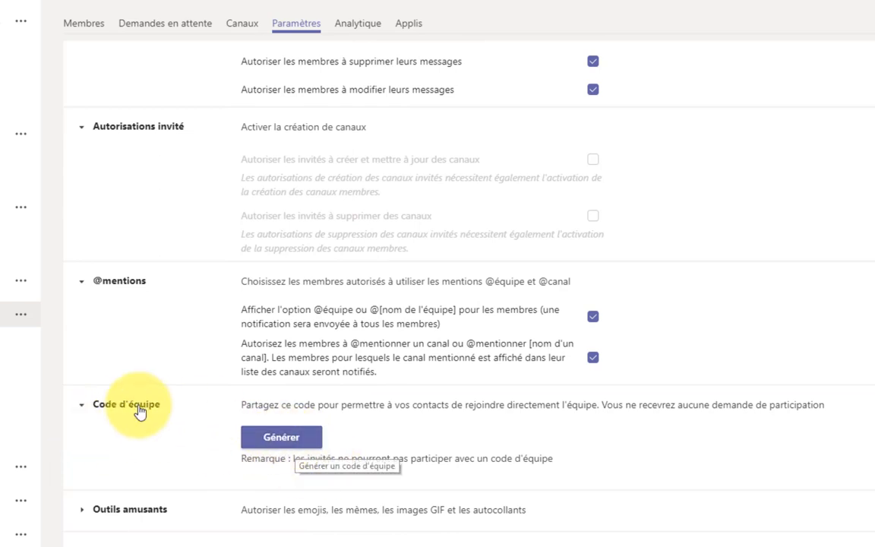
Review the team's fun tools settings and the Giphy content filter choices, keeping the filter on Strict.
click(83, 510)
scroll(141, 469, down, 2)
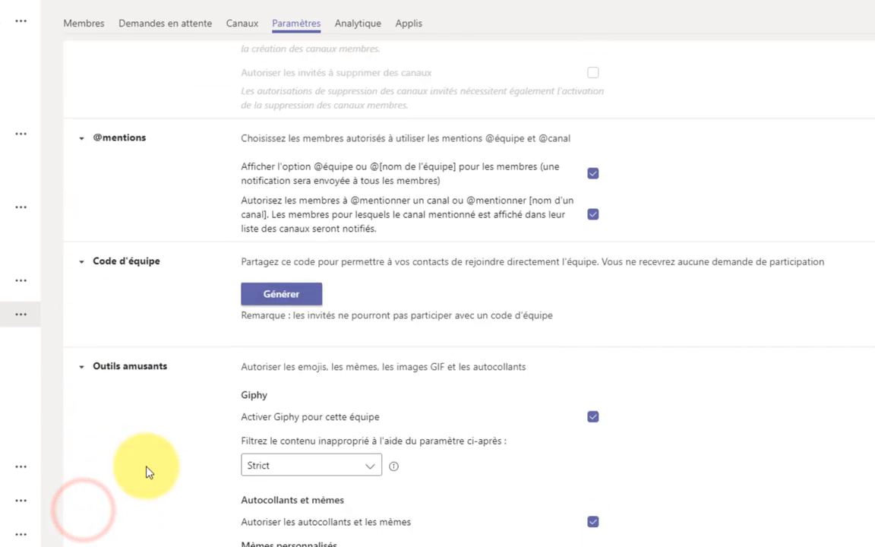
scroll(213, 403, down, 1)
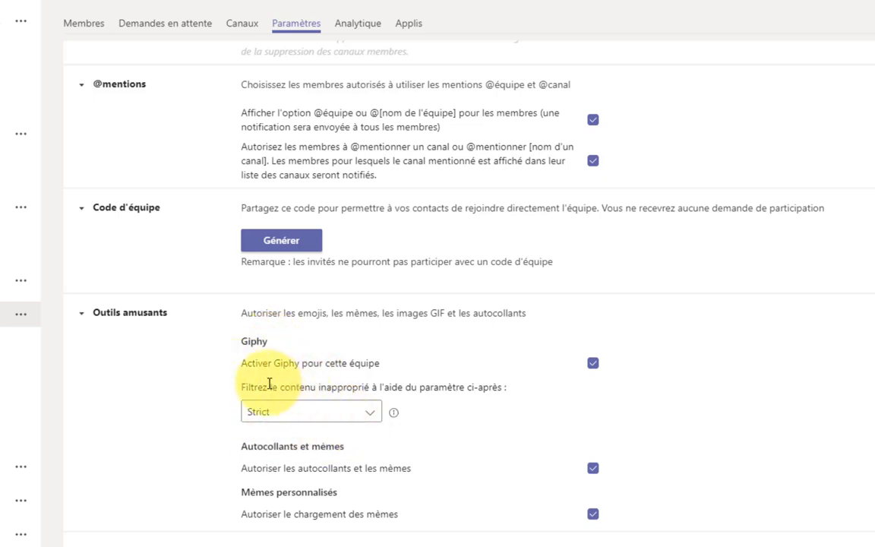
click(371, 414)
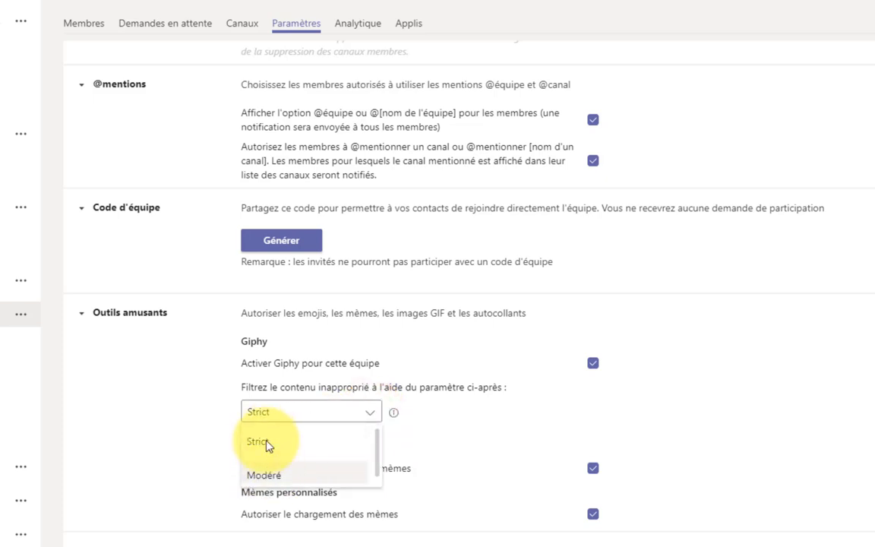
mouse_move(378, 443)
mouse_down()
mouse_move(374, 476)
mouse_move(377, 428)
mouse_up()
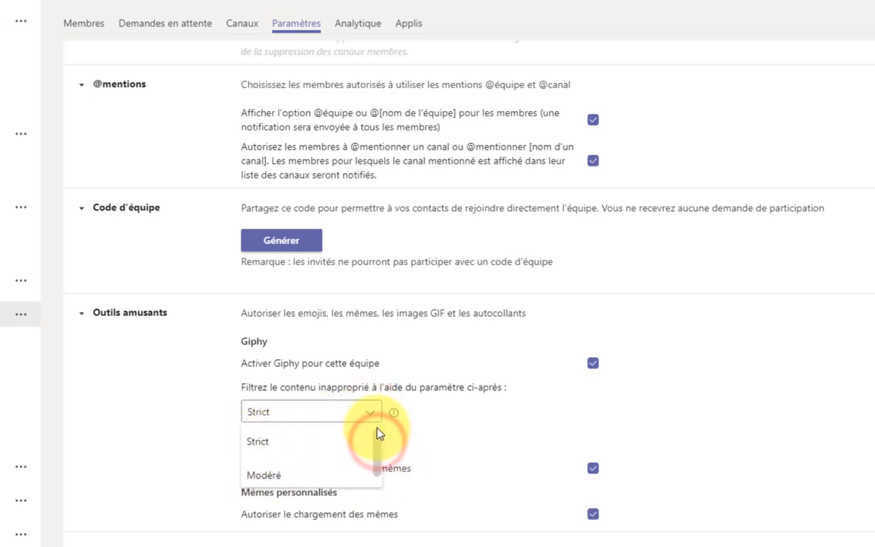
click(261, 440)
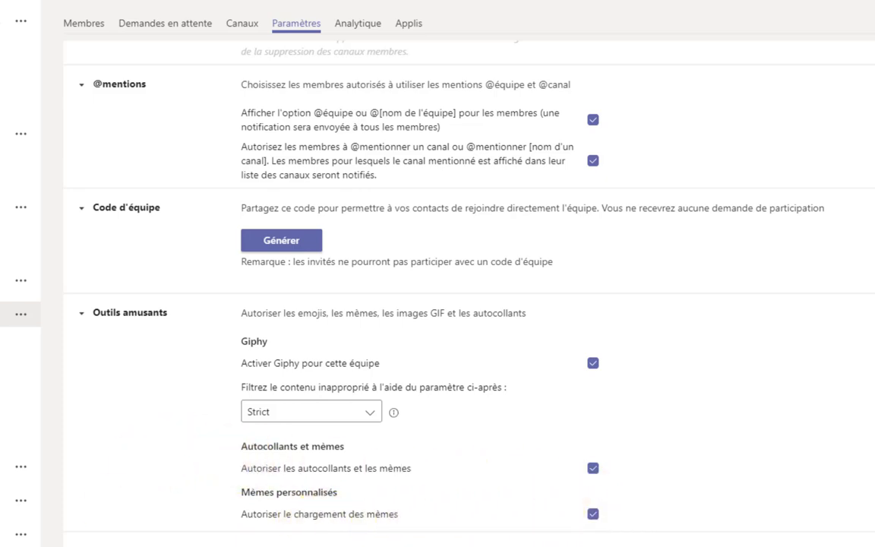
Examine the team's OneNote class notebook settings and who is allowed to add tags.
click(79, 545)
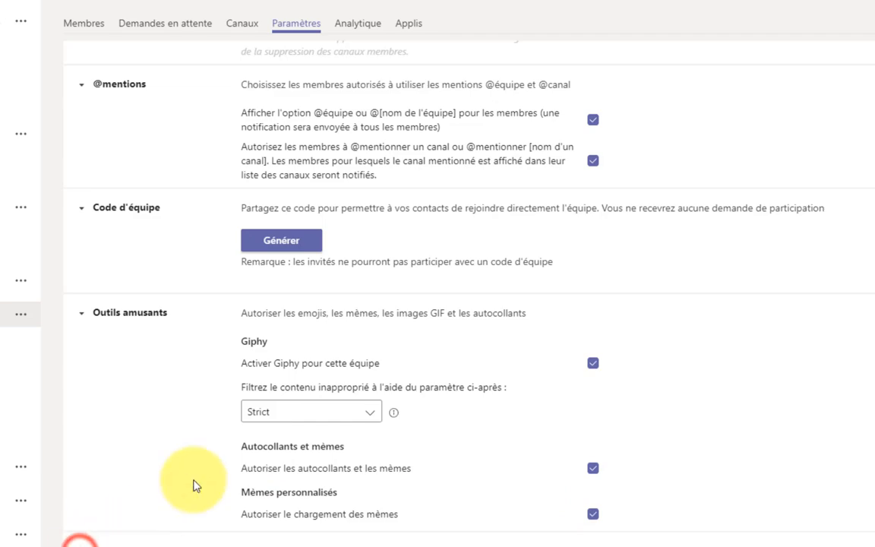
scroll(196, 484, down, 1)
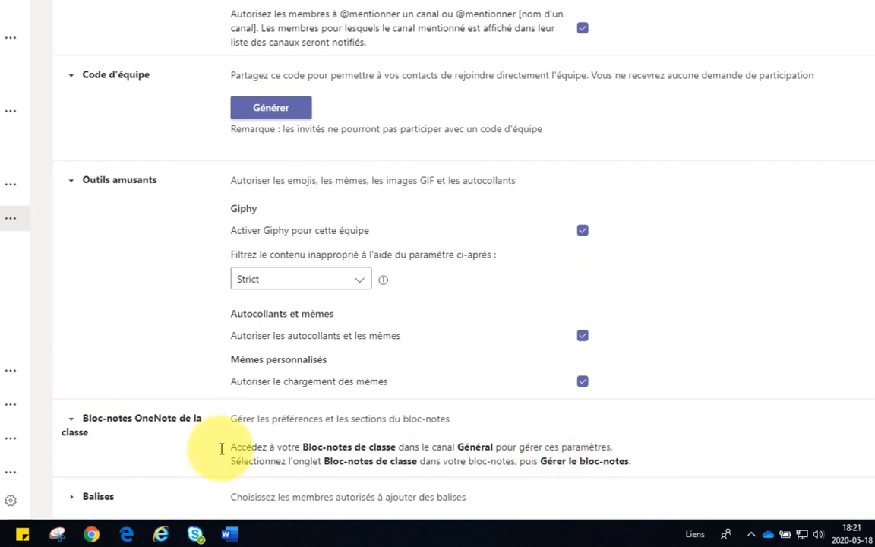
click(72, 500)
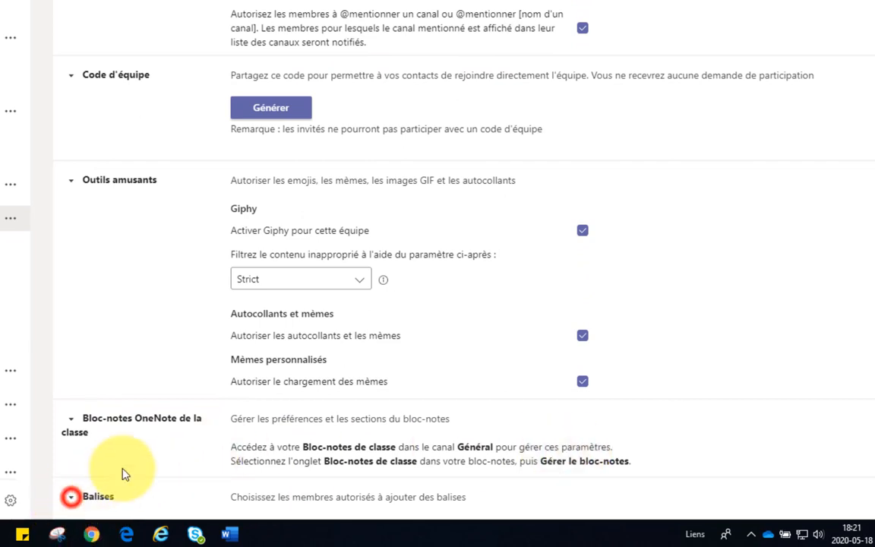
scroll(198, 437, down, 1)
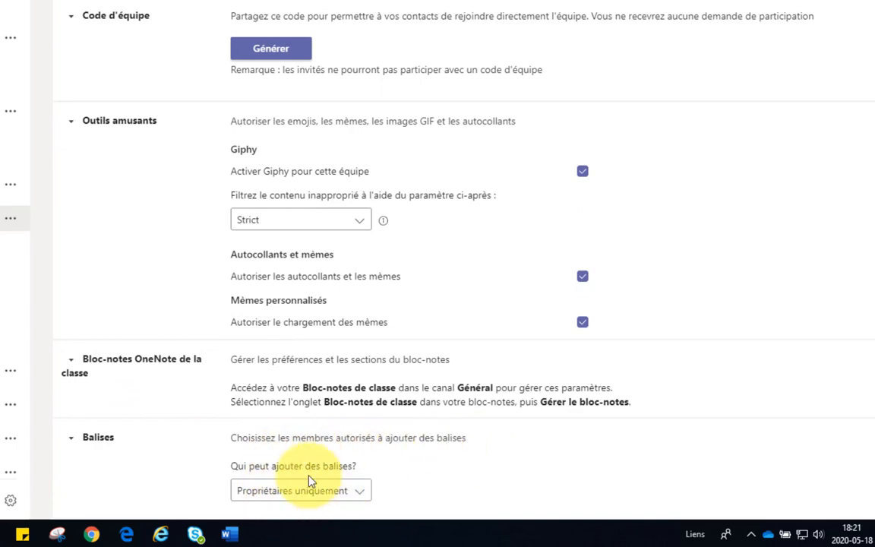
Look through the team's analytics for all channels over the last 7 days, and view its installed apps.
scroll(170, 334, up, 10)
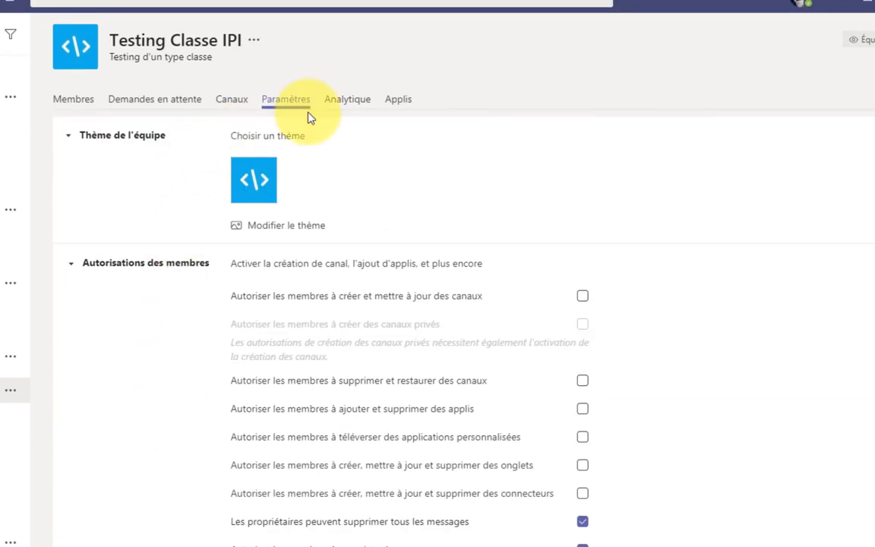
click(347, 102)
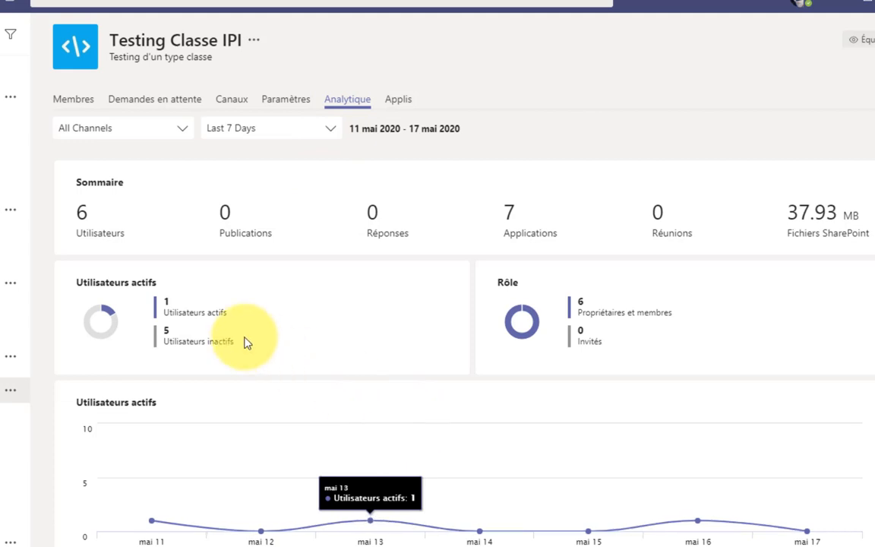
scroll(211, 350, down, 8)
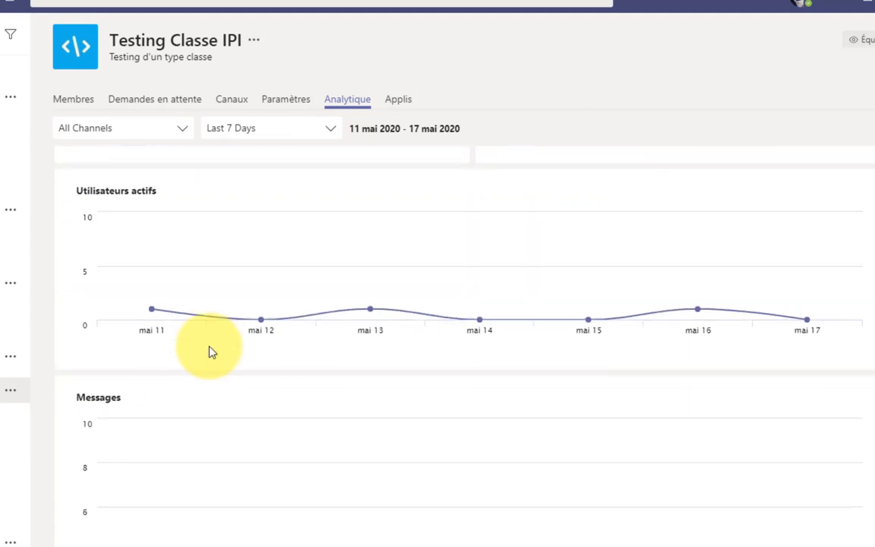
scroll(211, 352, down, 2)
scroll(211, 352, up, 7)
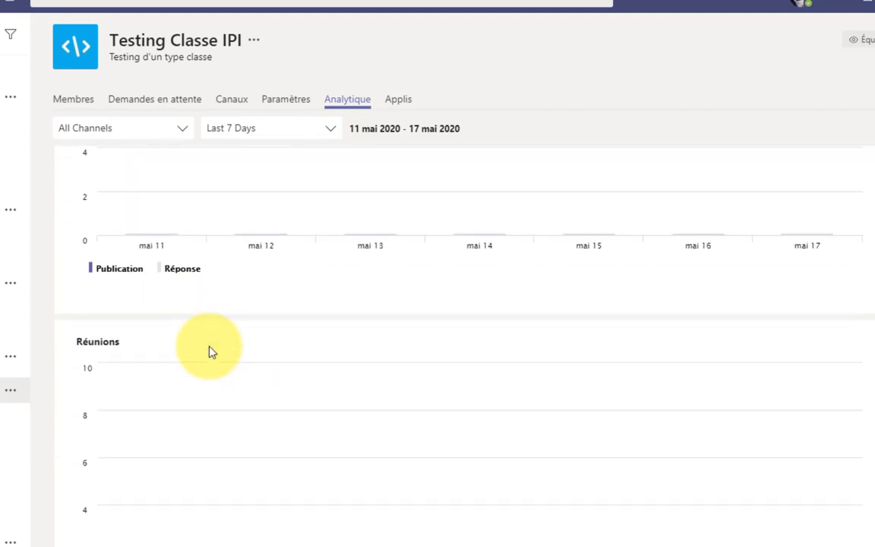
scroll(221, 334, up, 2)
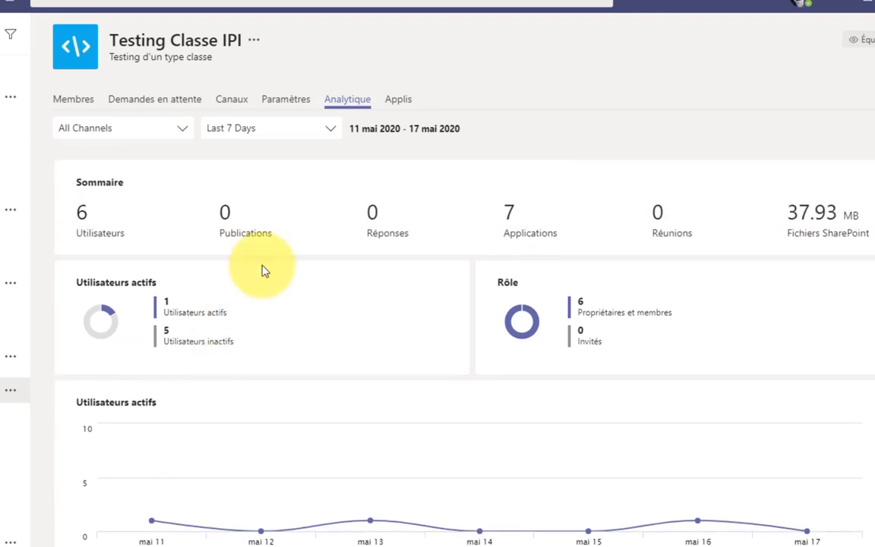
click(401, 99)
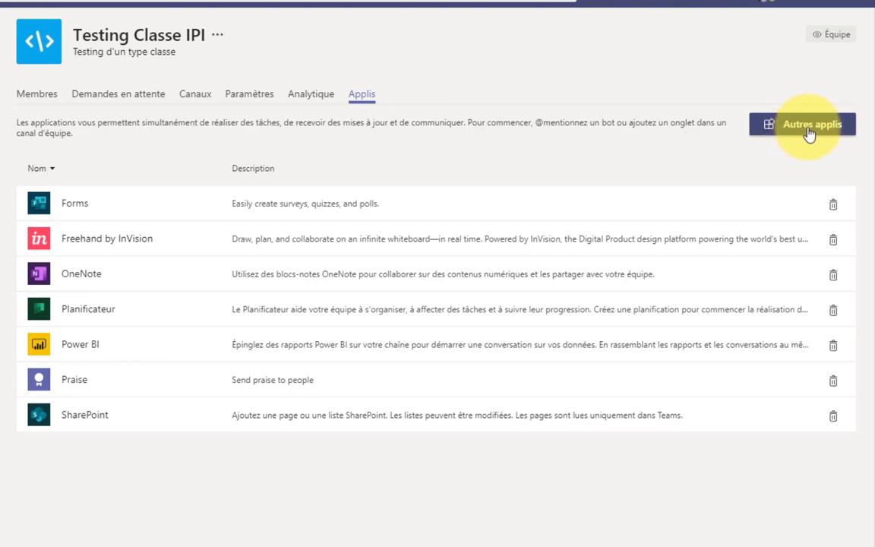
Open the management page of the Équipe 1 channel and list its members and guests.
click(196, 100)
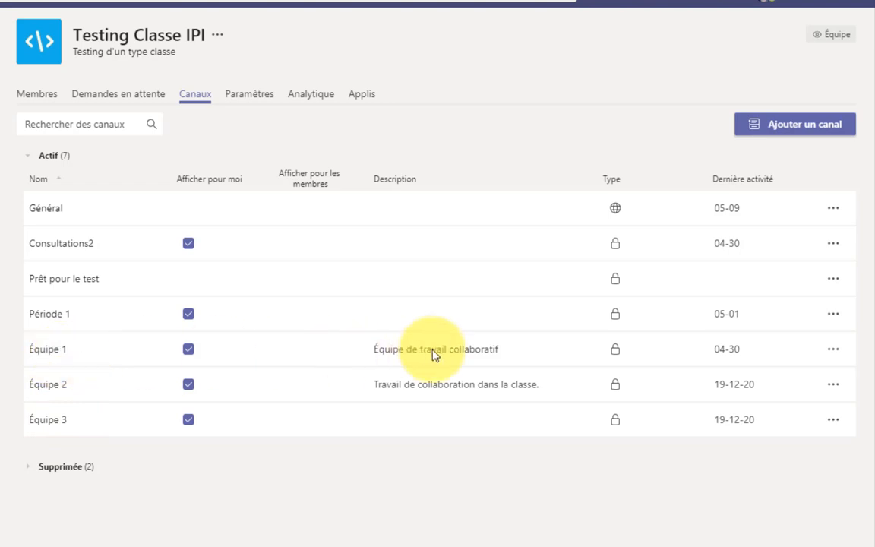
click(833, 352)
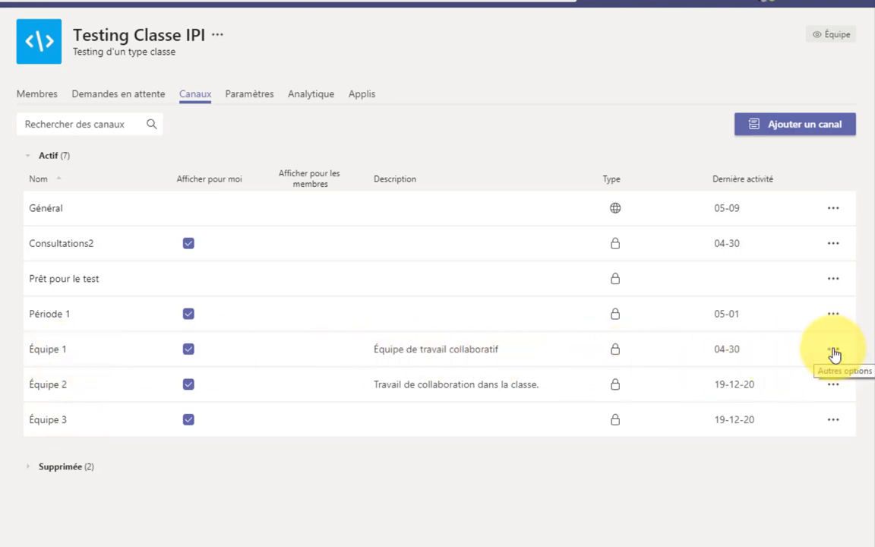
click(834, 352)
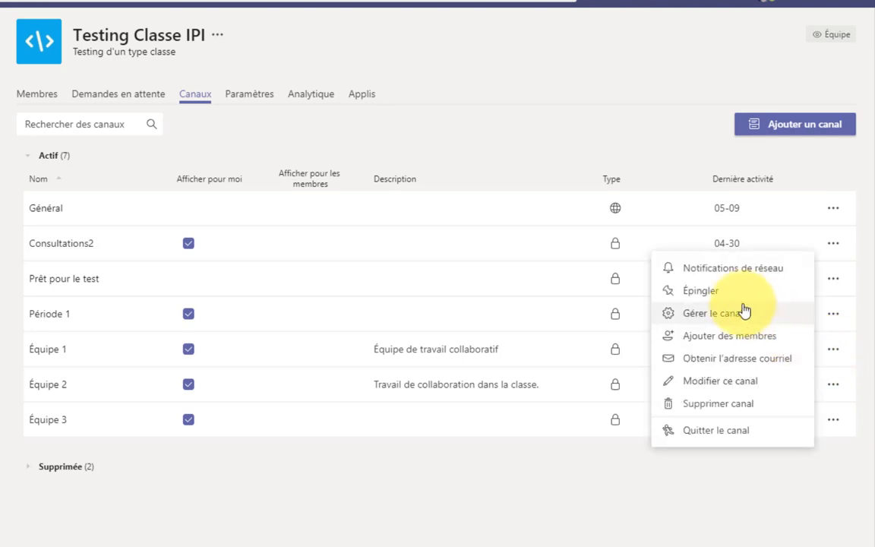
click(696, 319)
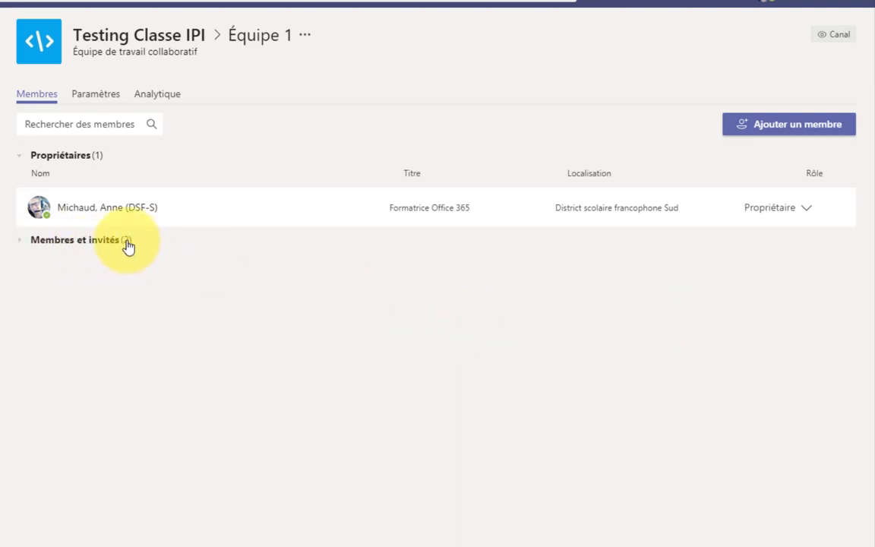
click(125, 243)
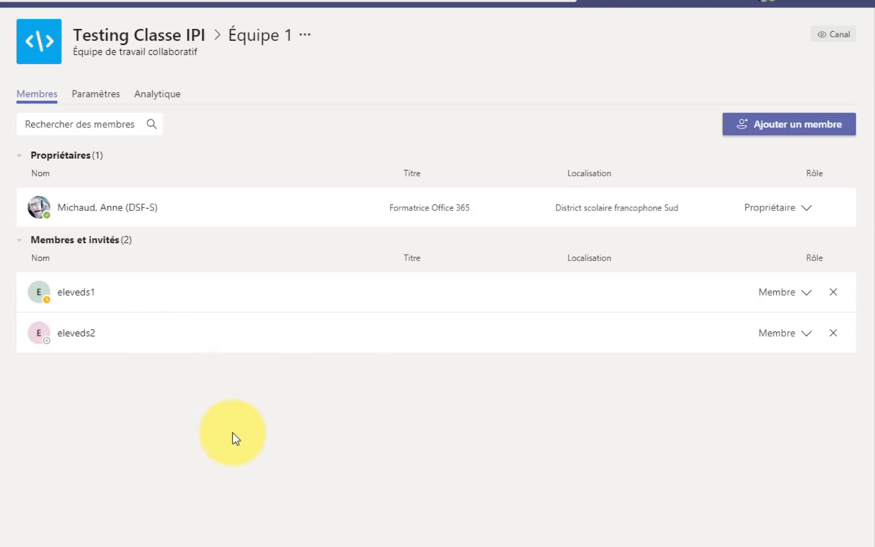
click(101, 98)
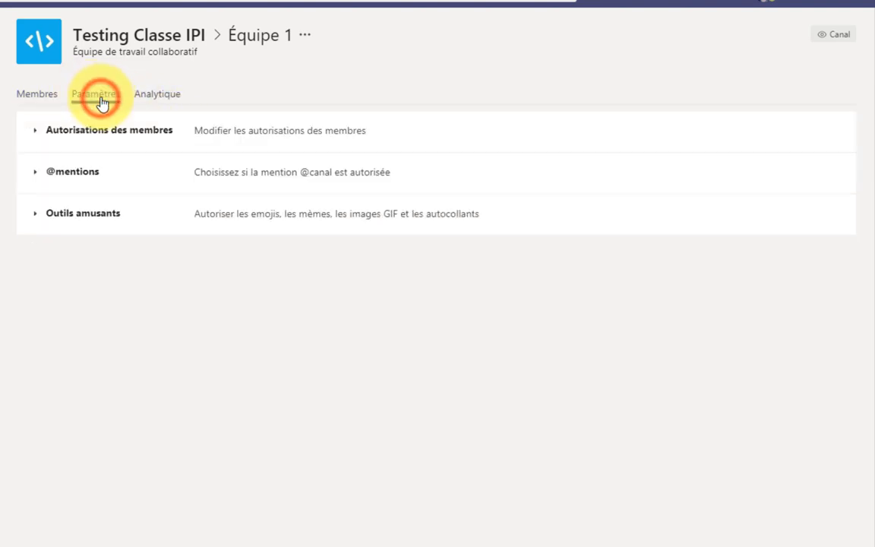
click(35, 136)
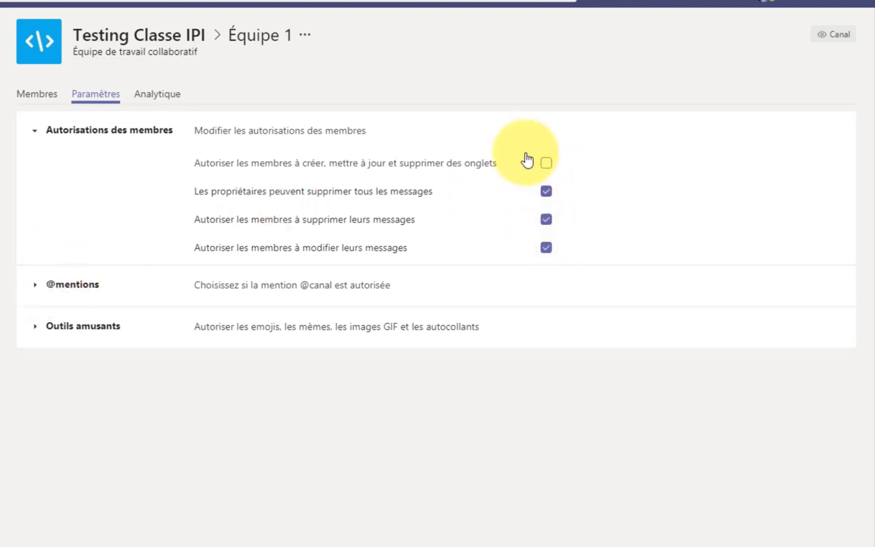
click(34, 286)
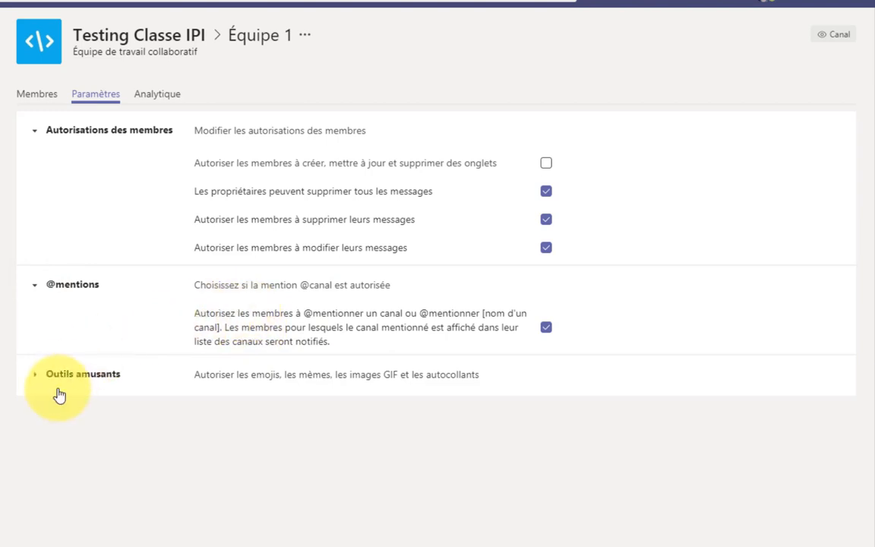
click(34, 376)
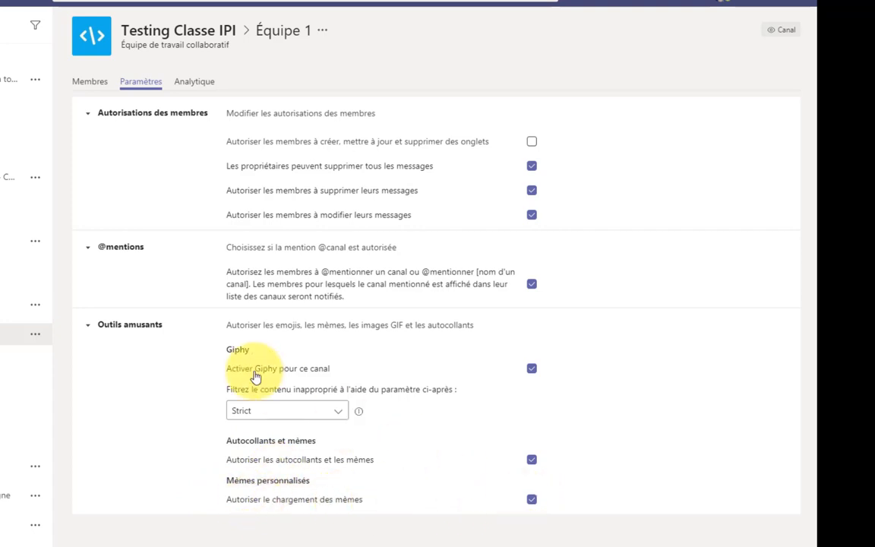
View the Équipe 1 channel's analytics, and return to its member list.
click(196, 83)
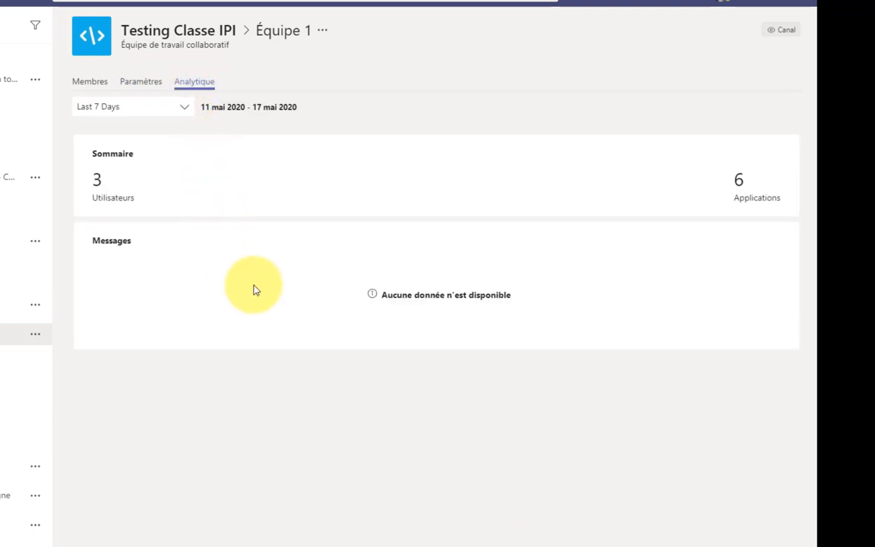
click(89, 86)
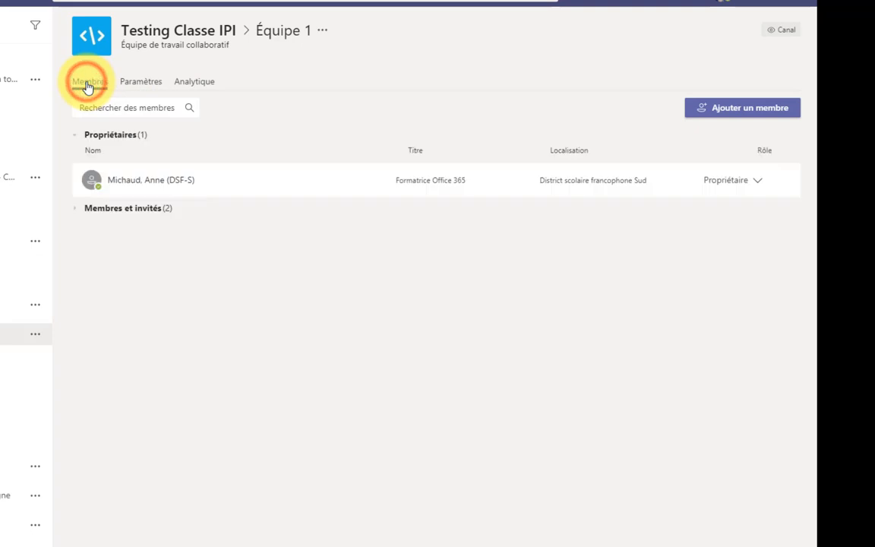